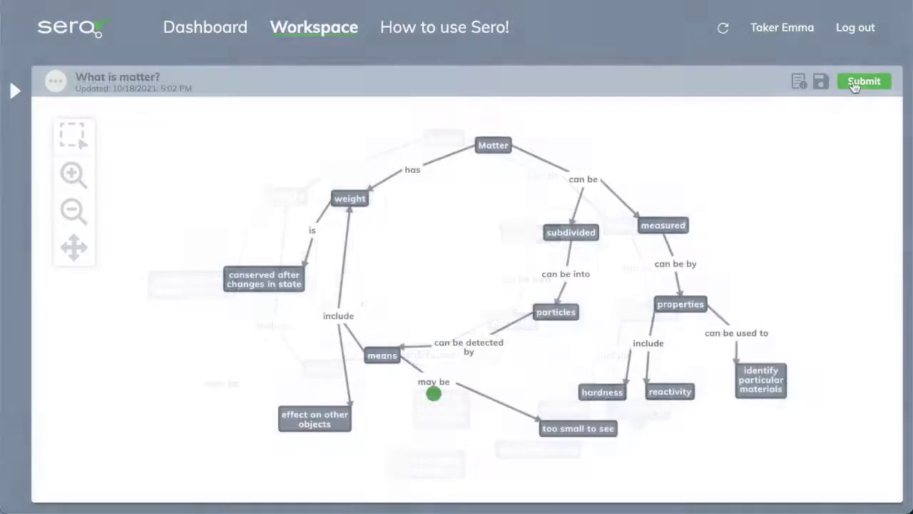
- Submit the 'What is matter?' map for grading, review the 12/13 score and compare against the master map
{"action": "left_click", "coordinate": [865, 81]}
{"action": "left_click", "coordinate": [412, 290]}
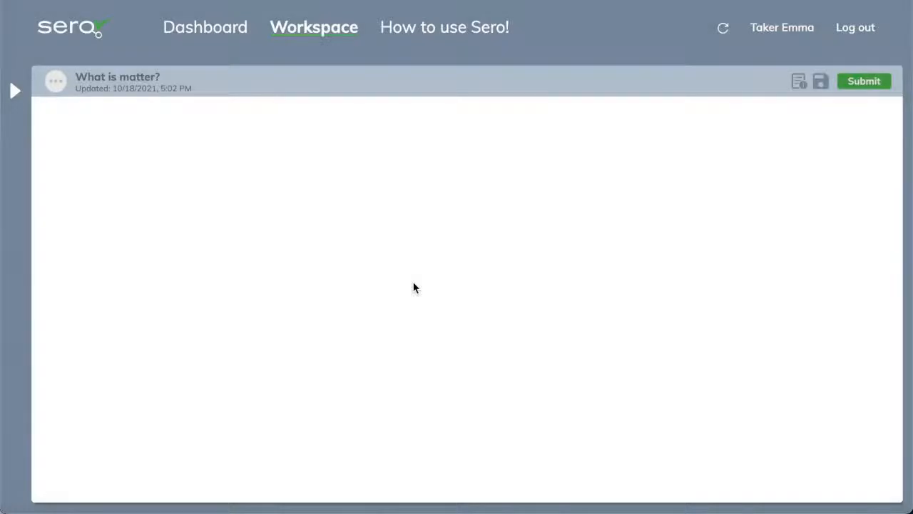
{"action": "left_click_drag", "start_coordinate": [375, 348], "coordinate": [202, 339]}
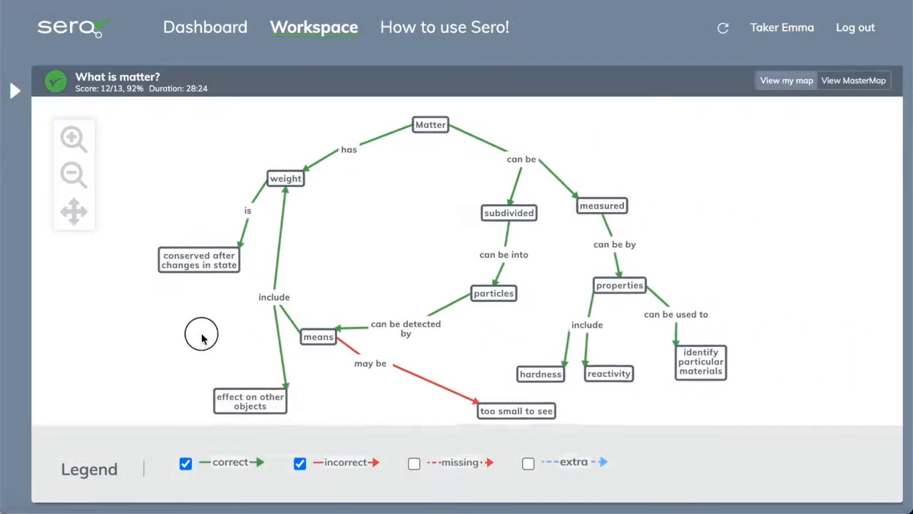
{"action": "left_click", "coordinate": [842, 81]}
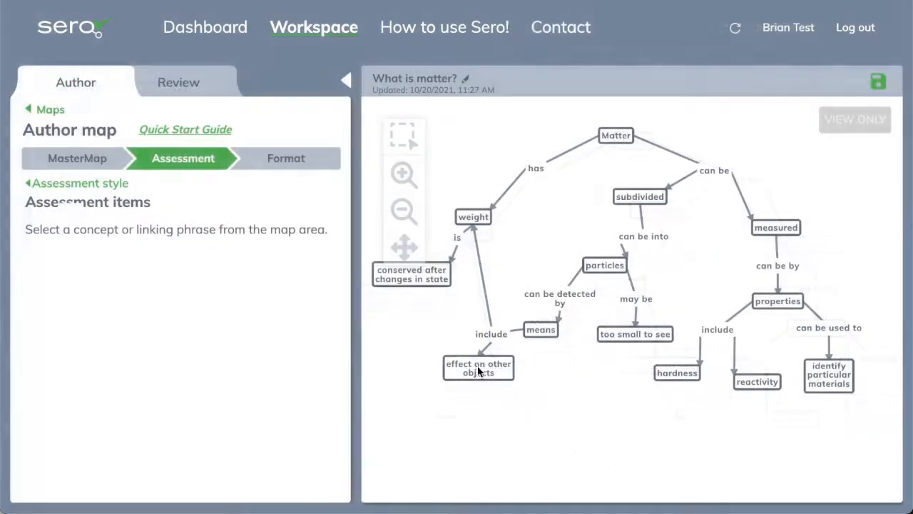
- In Author map > Assessment, select 'effect on other objects' and choose the Fill-in item type
{"action": "left_click", "coordinate": [478, 369]}
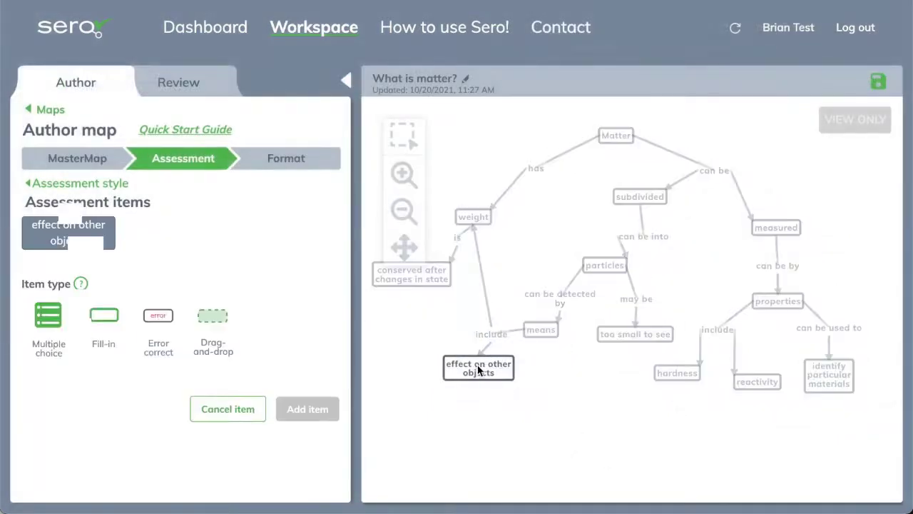
{"action": "left_click", "coordinate": [103, 325]}
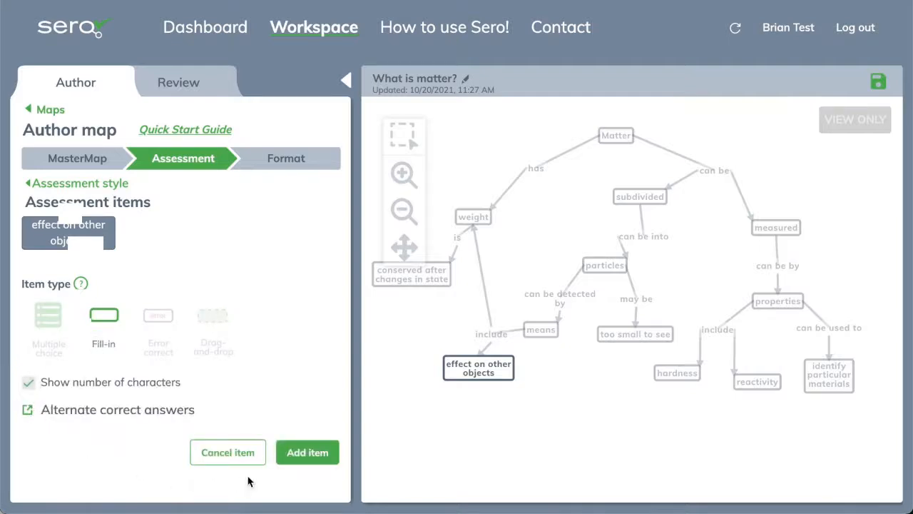
- Add the fill-in item for 'effect on other objects' and review the taker consensus results
{"action": "left_click", "coordinate": [306, 452]}
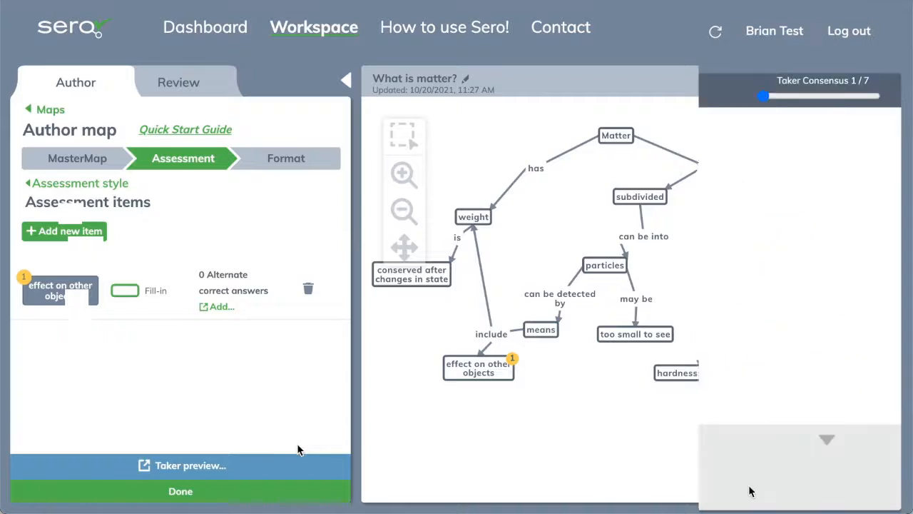